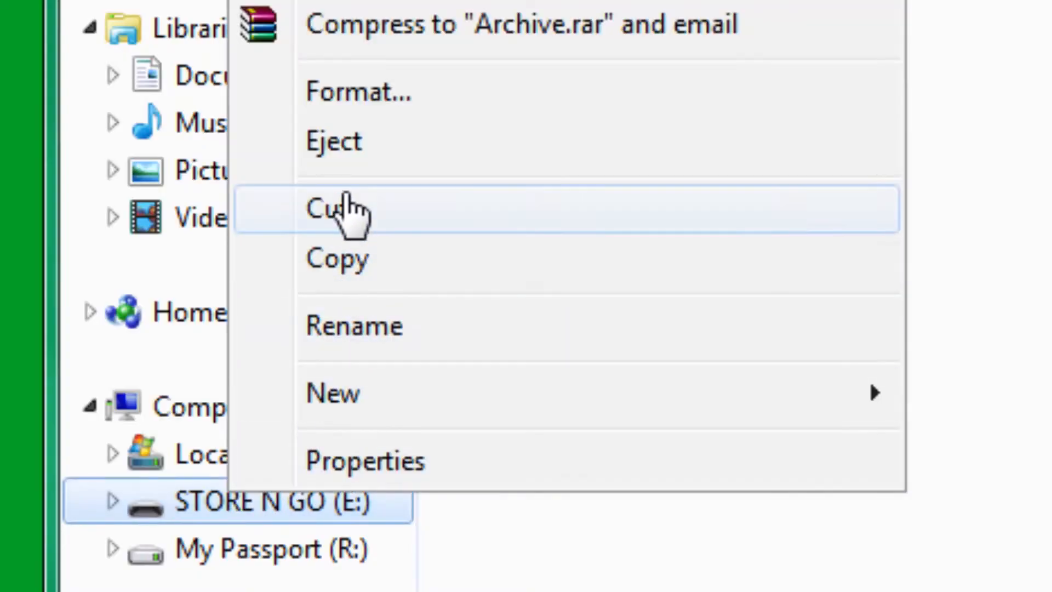
Start formatting the STORE N GO (E:) drive, reaching the erase-all-data warning.
left_click(364, 94)
left_click(469, 395)
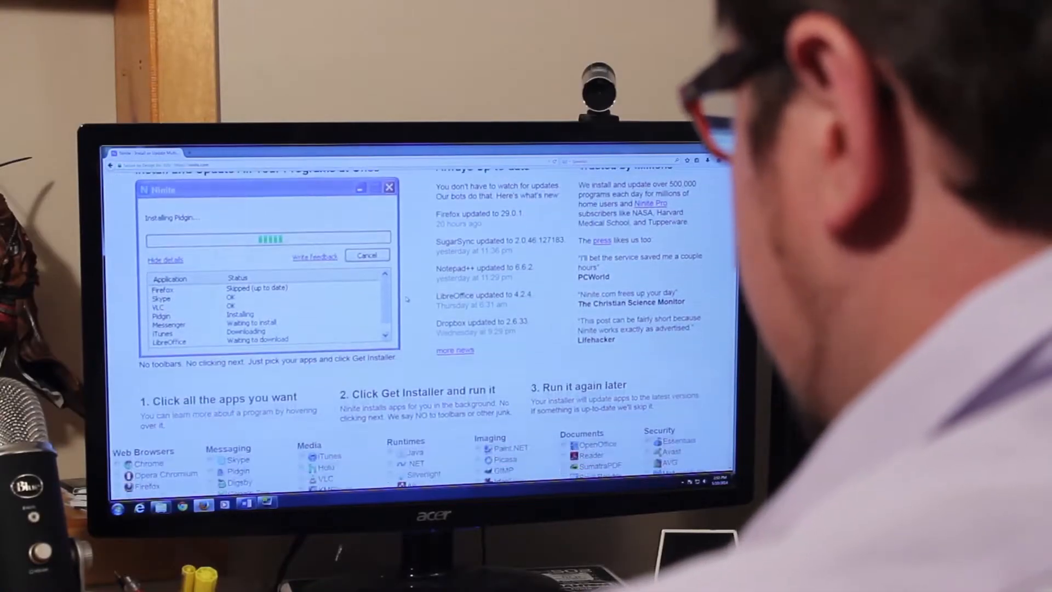
scroll(411, 329, "down", 4)
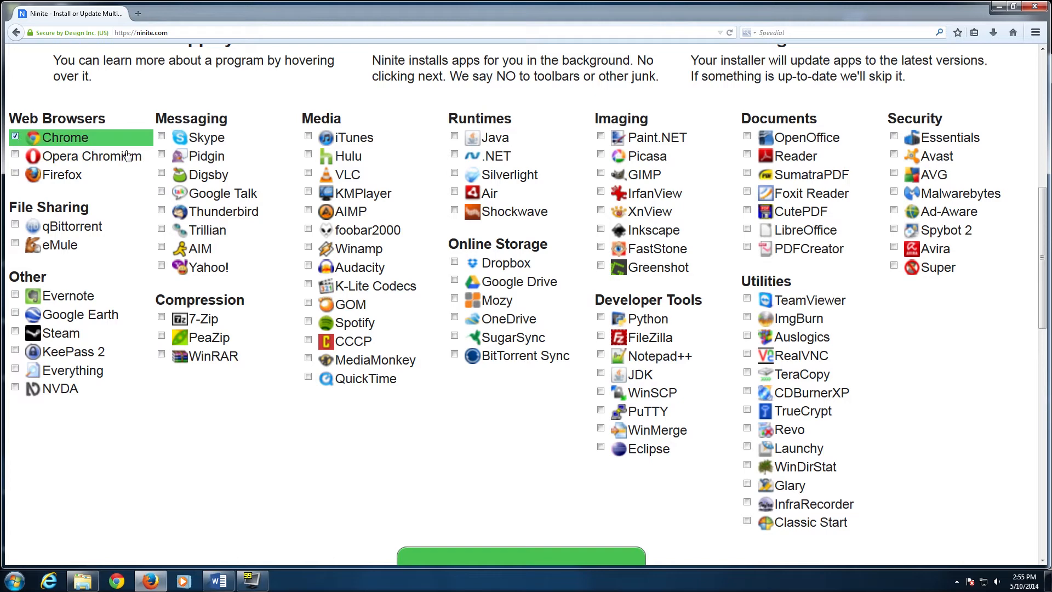
Select Java, .NET, Silverlight, Air, AVG and Steam for the Ninite installer bundle.
left_click(455, 137)
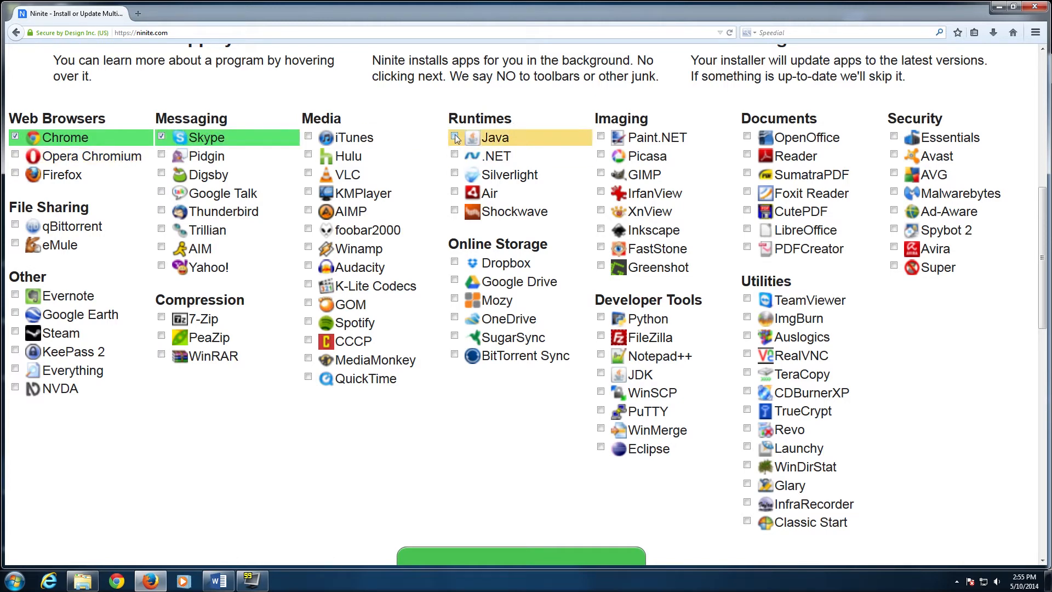
left_click(454, 157)
left_click(454, 174)
left_click(454, 193)
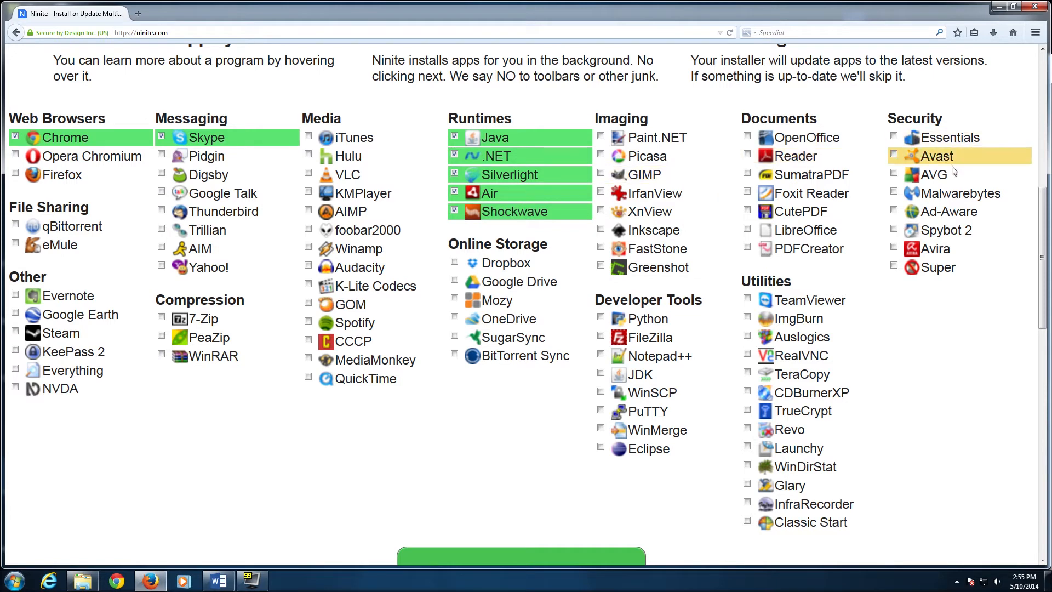
left_click(894, 174)
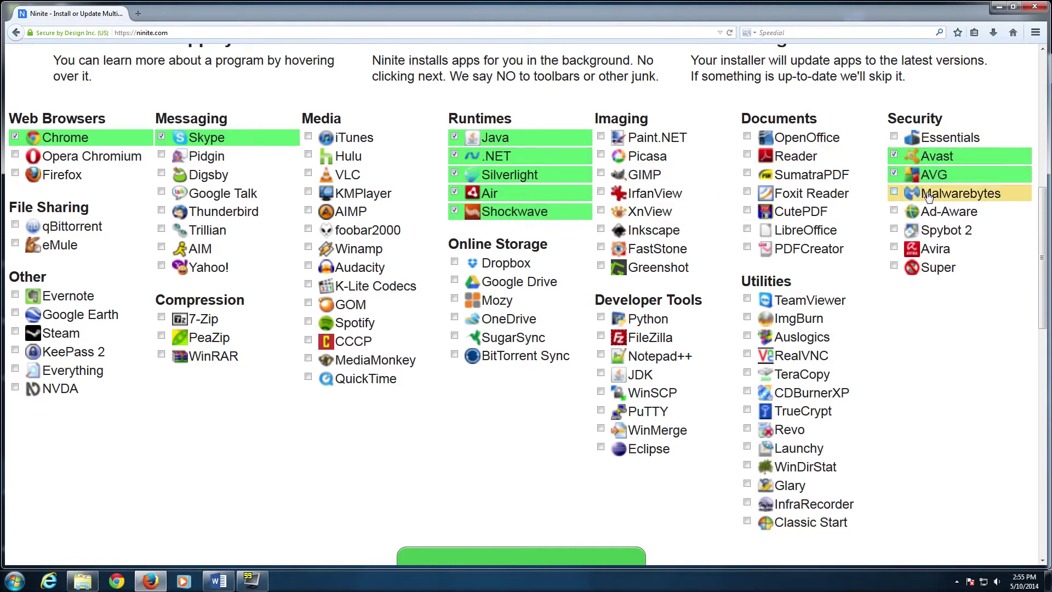
left_click(17, 333)
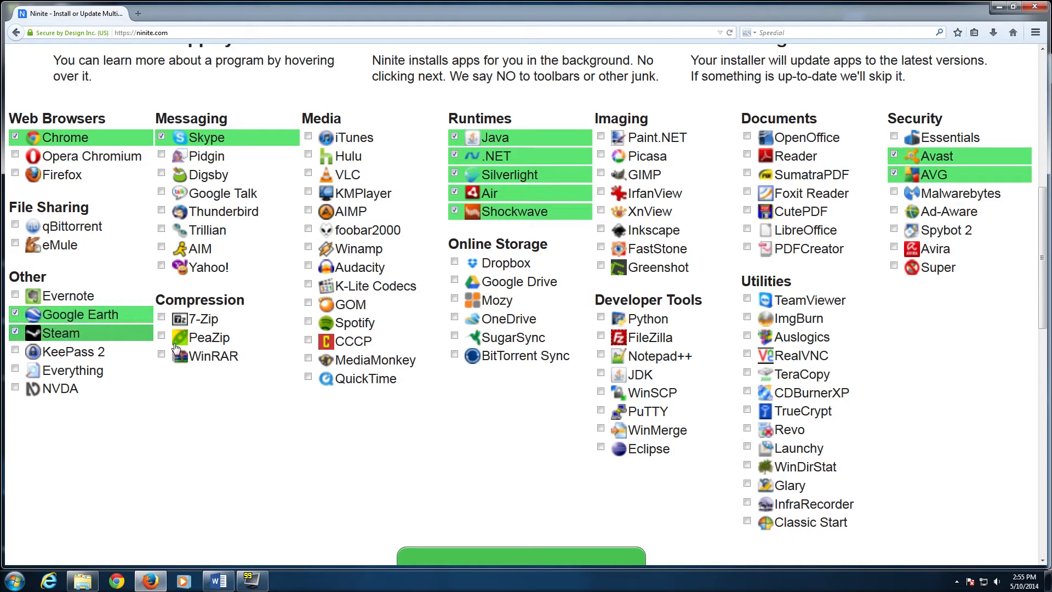
scroll(313, 318, "down", 1)
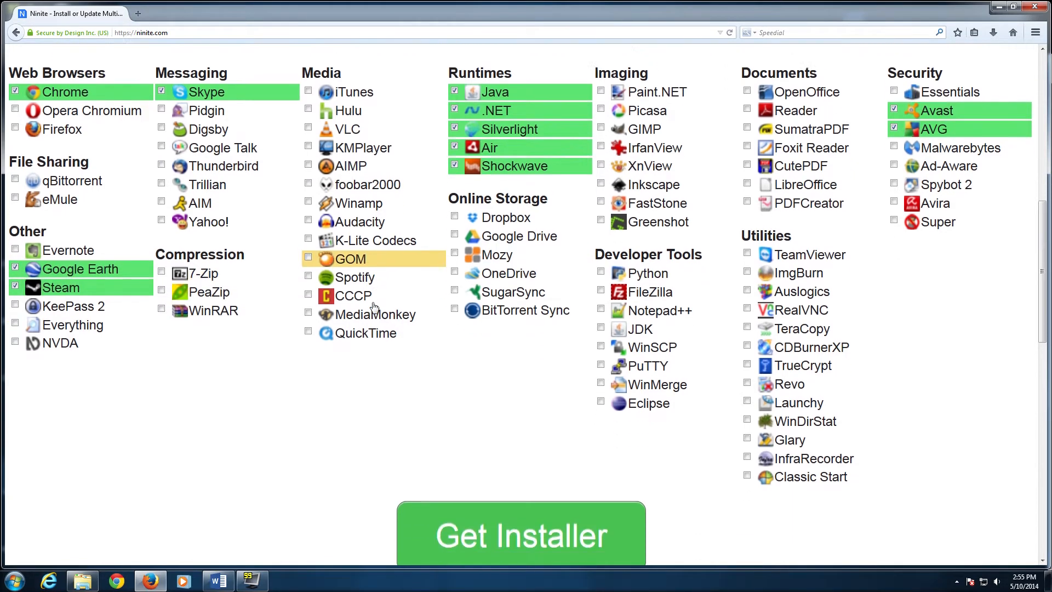
scroll(452, 312, "down", 2)
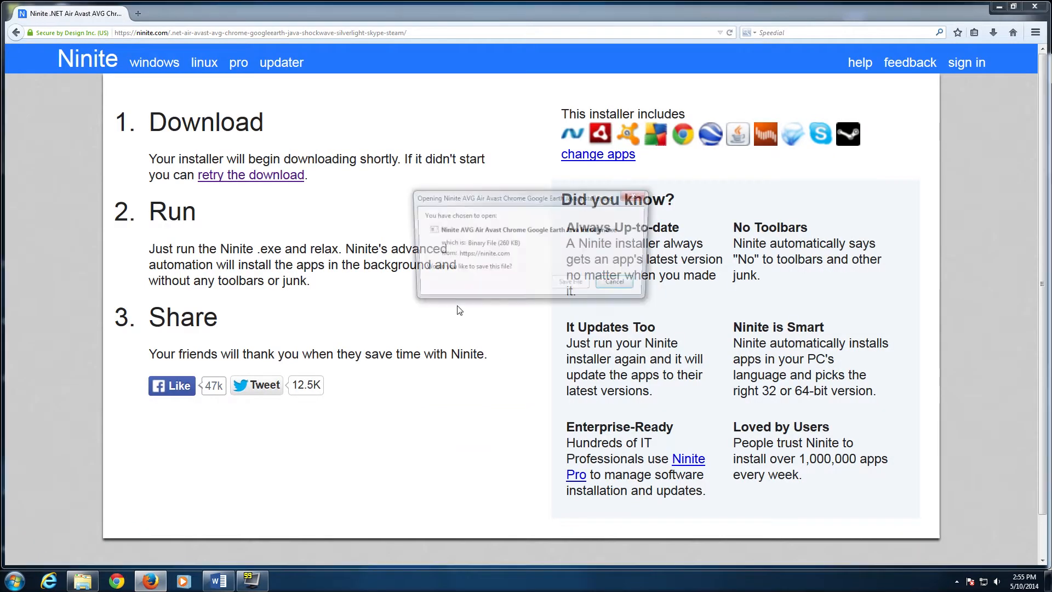
Save the downloaded Ninite installer file to the desktop.
left_click(576, 287)
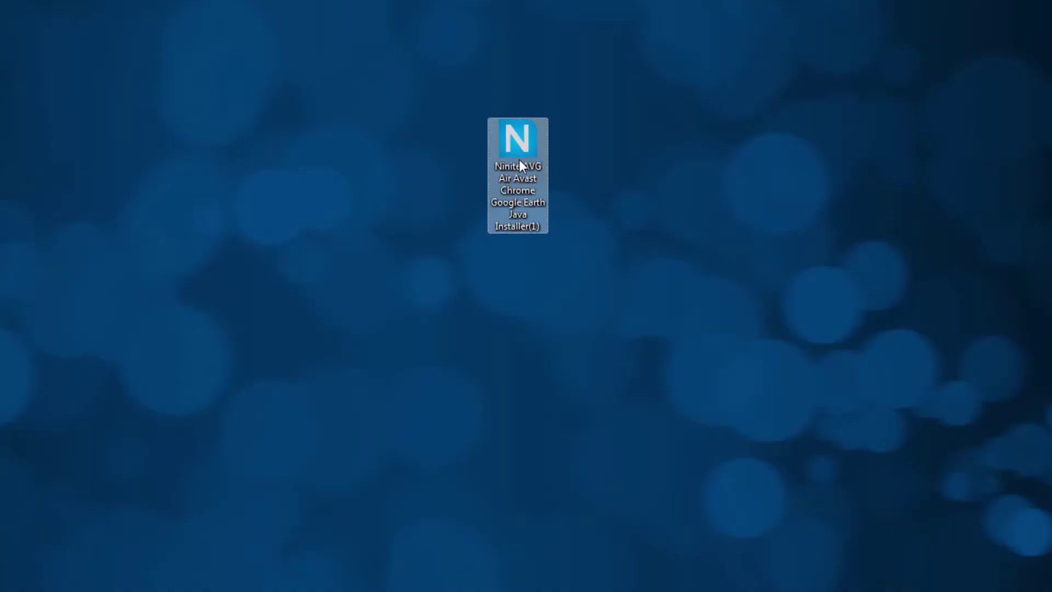
Launch the saved Ninite installer from the desktop, allowing it past the security warning.
double_click(519, 160)
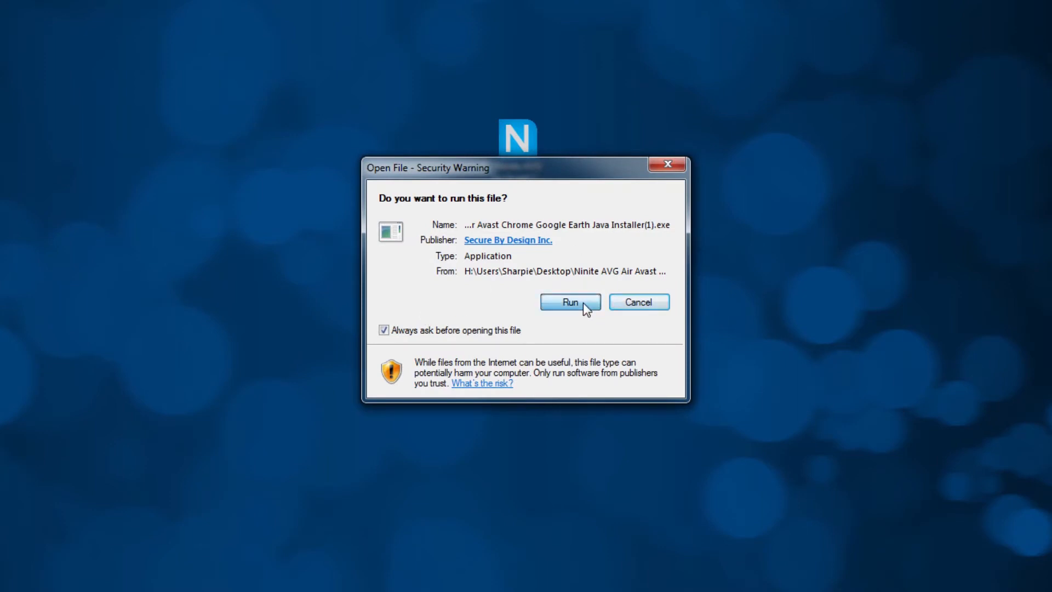
left_click(582, 304)
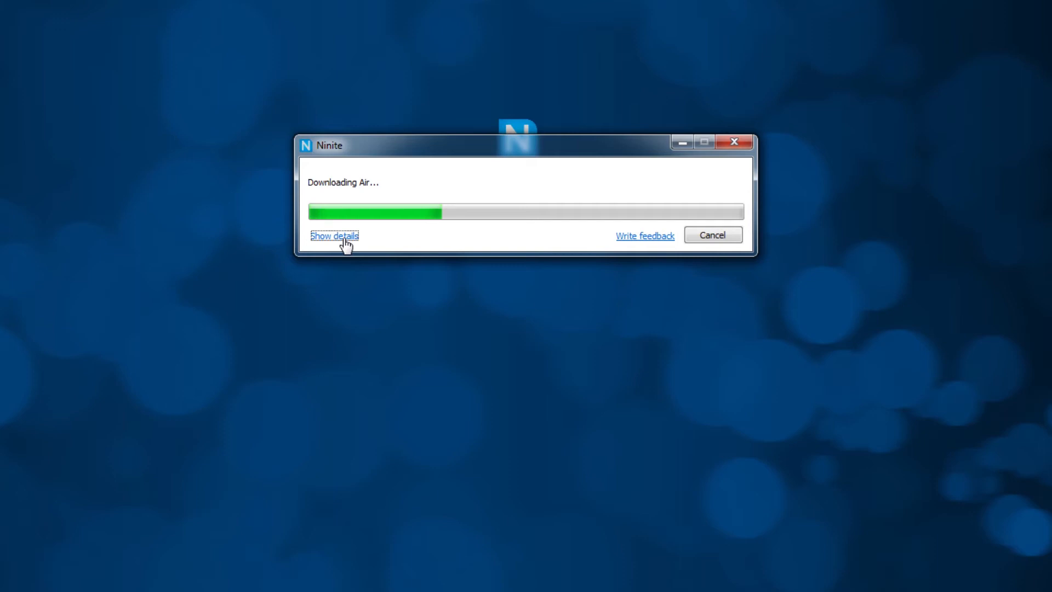
Expand the installer's per-application status list showing Air, Java, Chrome and Silverlight progress.
left_click(344, 238)
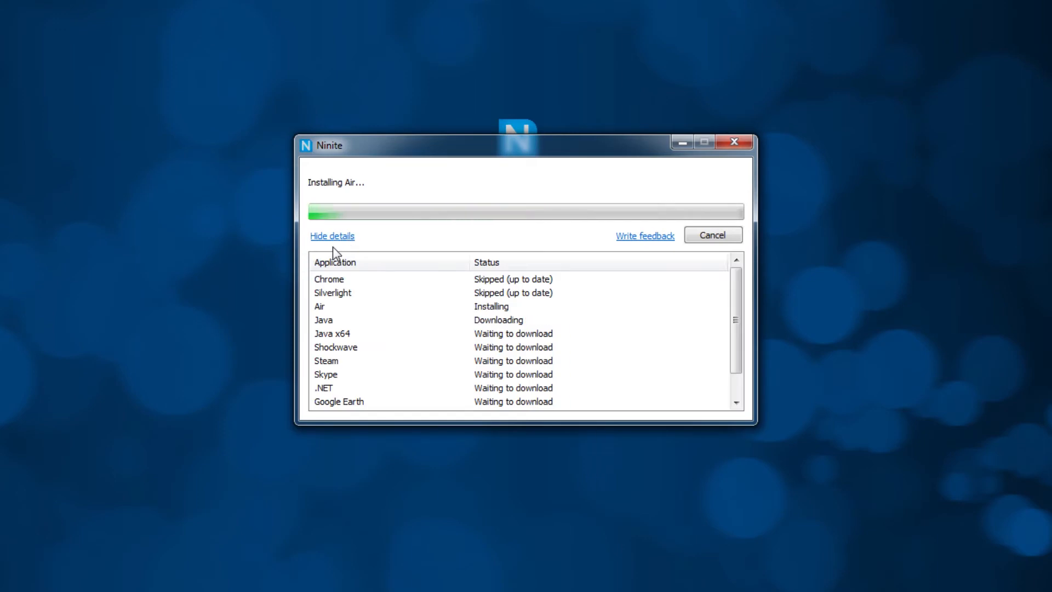